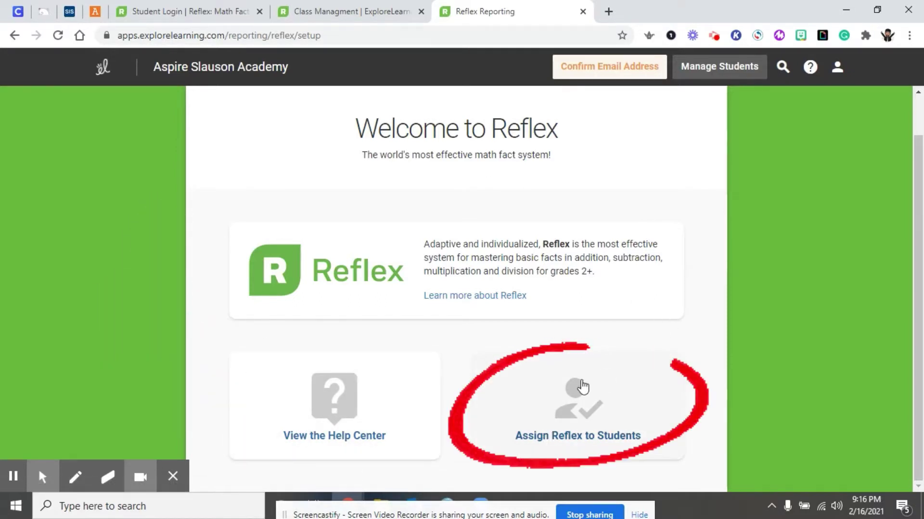
# - Choose Assign Reflex to Students to reach My First Class's management page, with 0 students
pyautogui.click(583, 398)
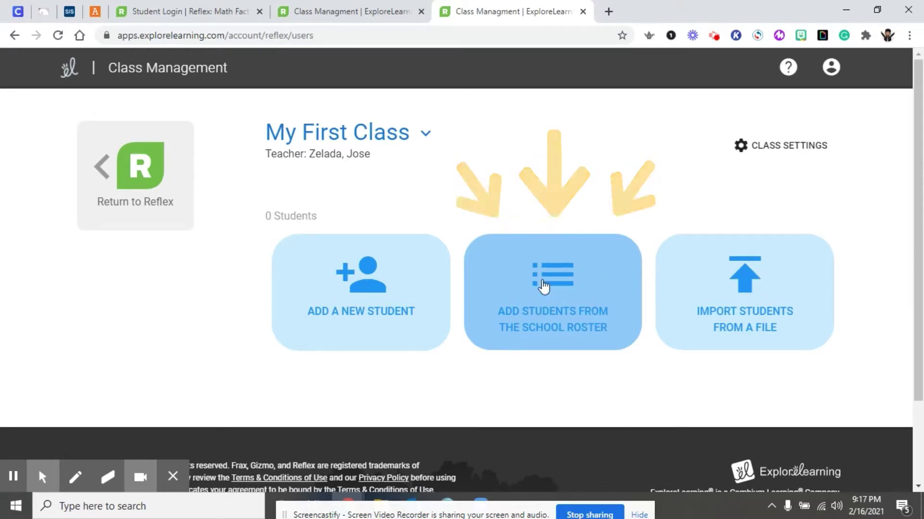
# - Add the test student from the school roster to My First Class, with no grade filter
pyautogui.click(583, 302)
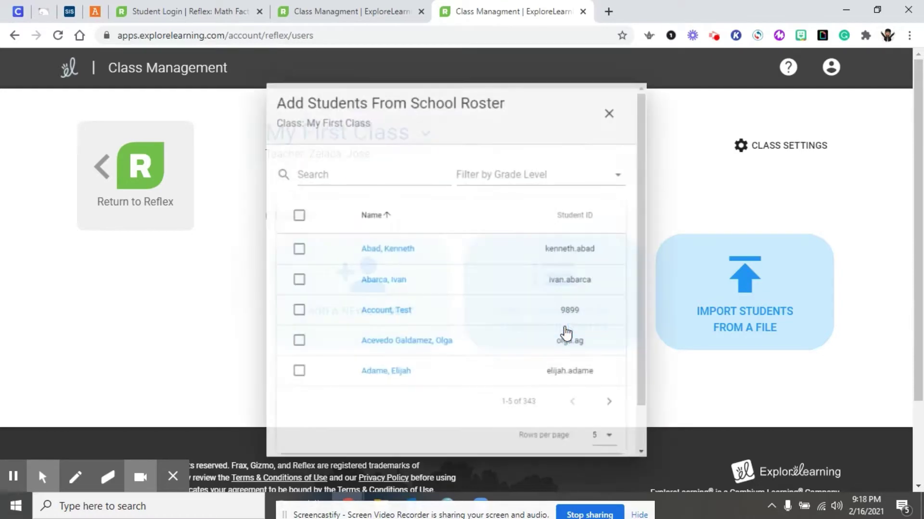
pyautogui.click(569, 172)
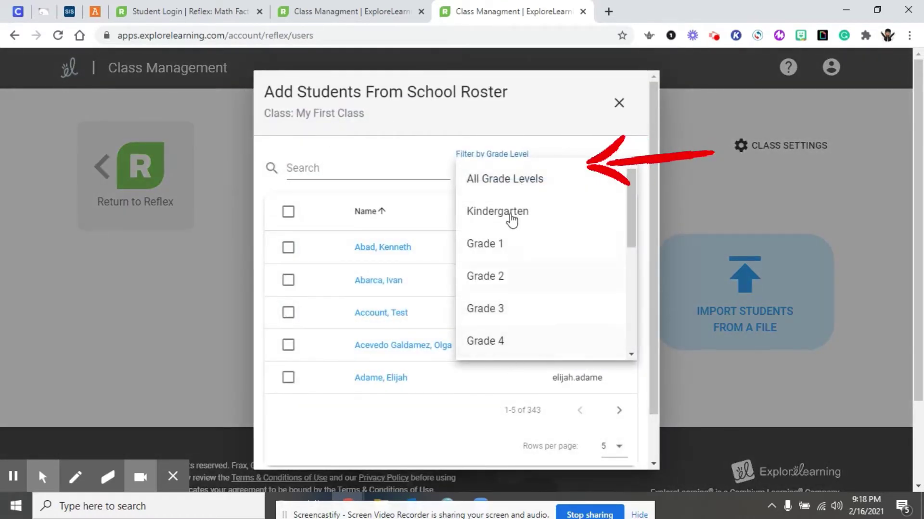
pyautogui.click(392, 165)
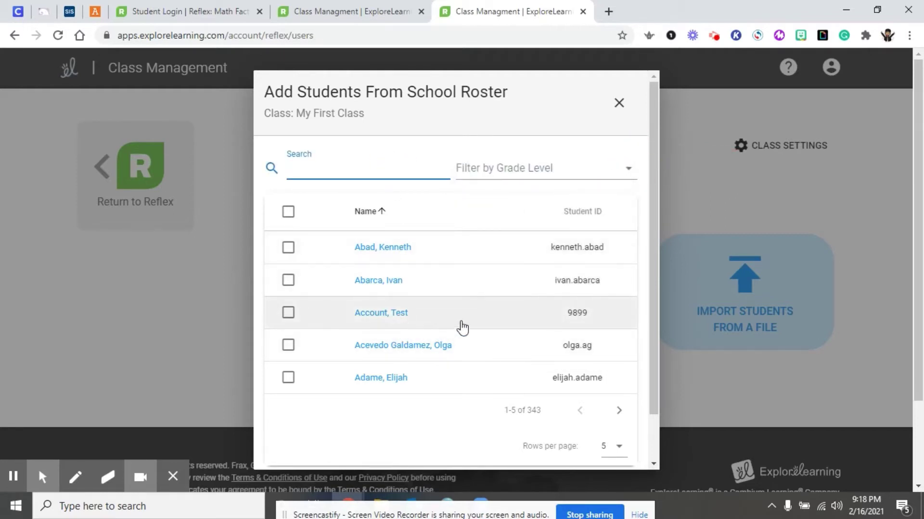
pyautogui.click(289, 314)
pyautogui.scroll(-1, 393, 323)
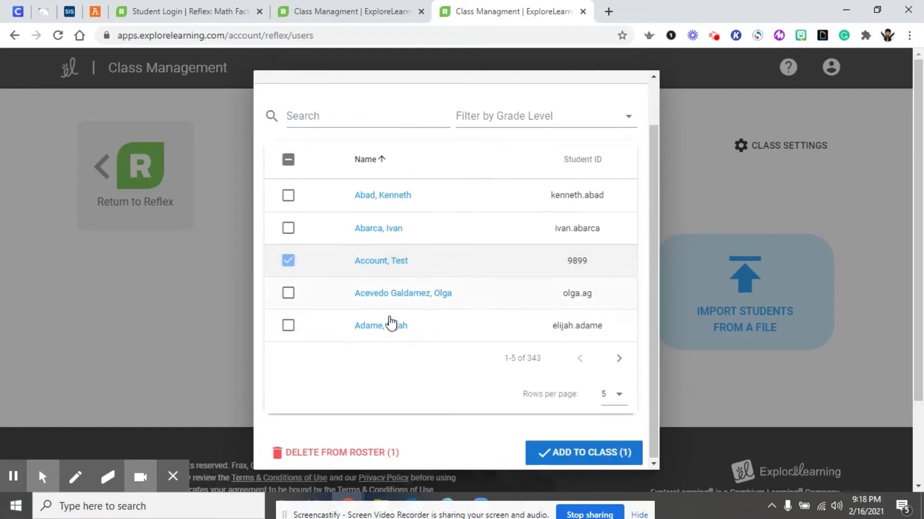
pyautogui.click(594, 454)
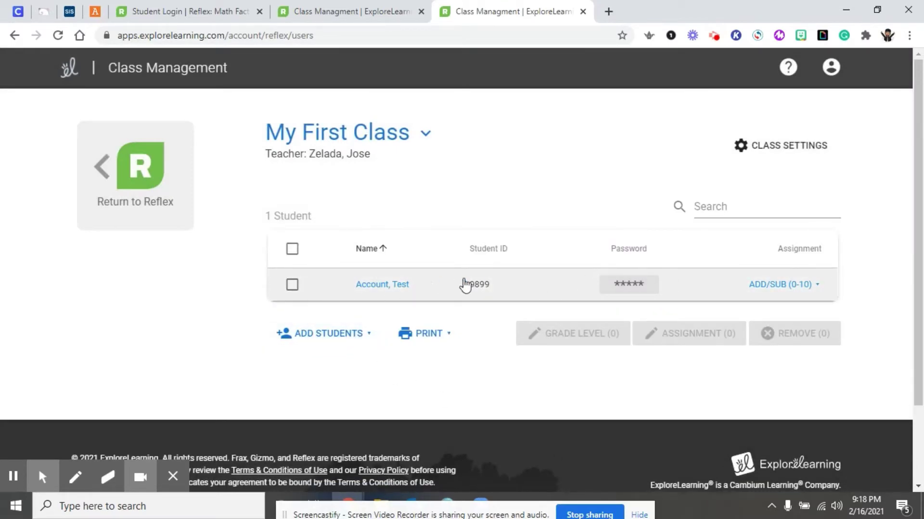
# - Set the test student's assignment to No Assignment, acknowledging the suspension warning
pyautogui.click(820, 286)
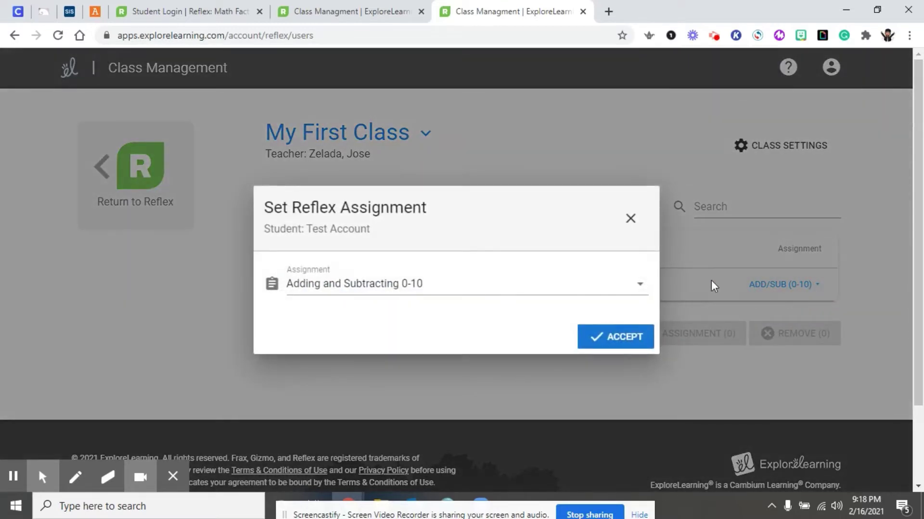
pyautogui.click(635, 292)
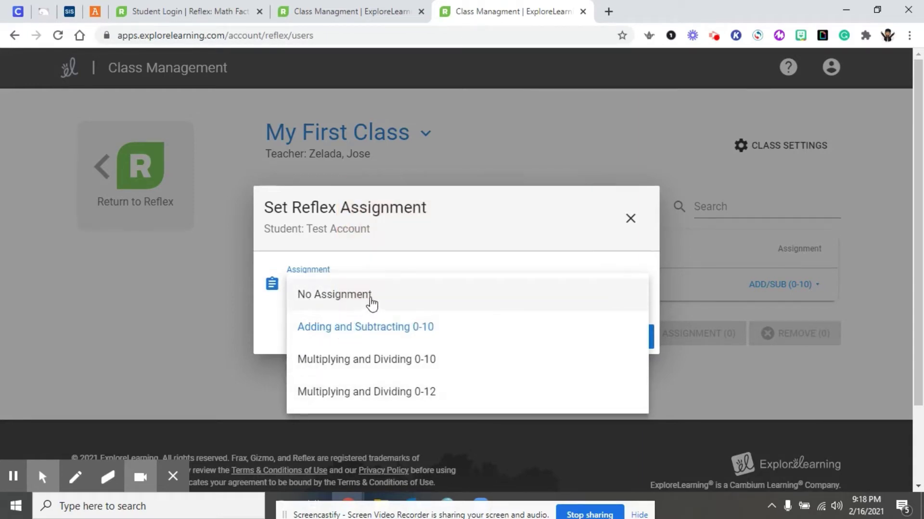
pyautogui.click(368, 304)
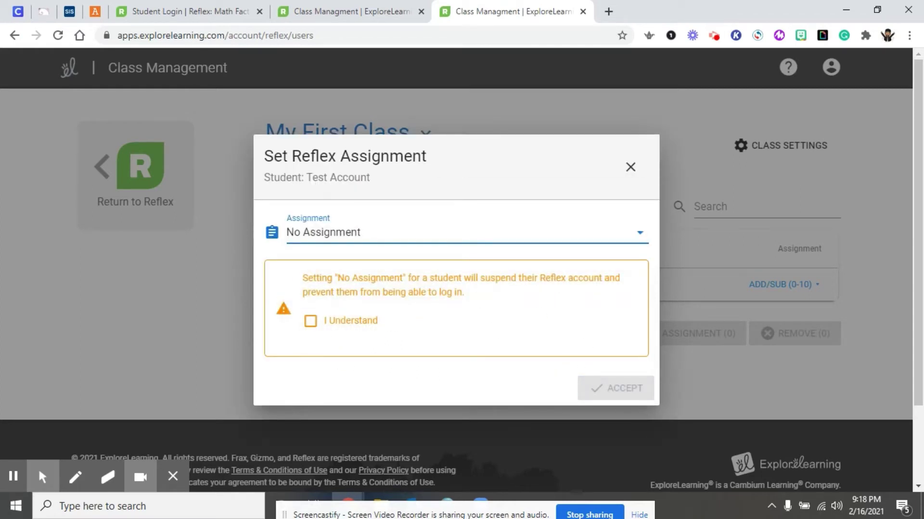
pyautogui.click(310, 320)
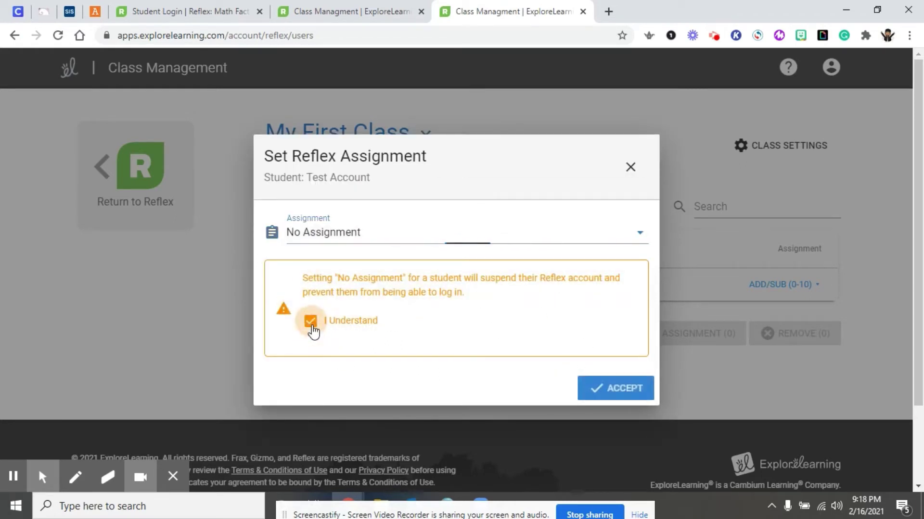
pyautogui.click(618, 392)
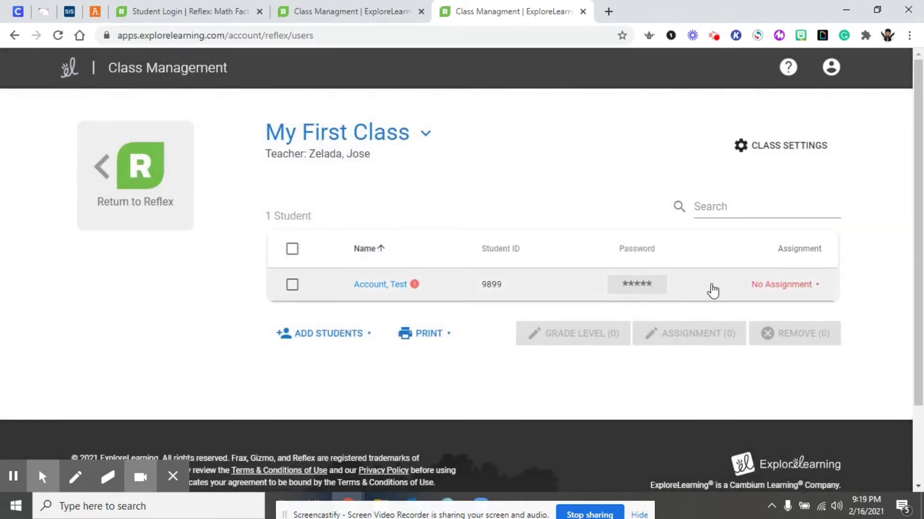
# - Restore the test student's assignment to Adding and Subtracting 0-10
pyautogui.click(784, 285)
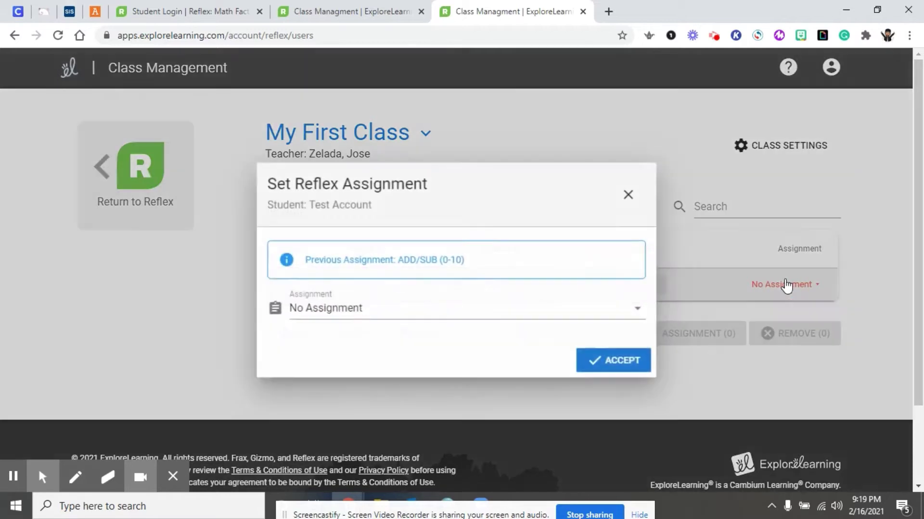
pyautogui.click(445, 318)
pyautogui.click(423, 354)
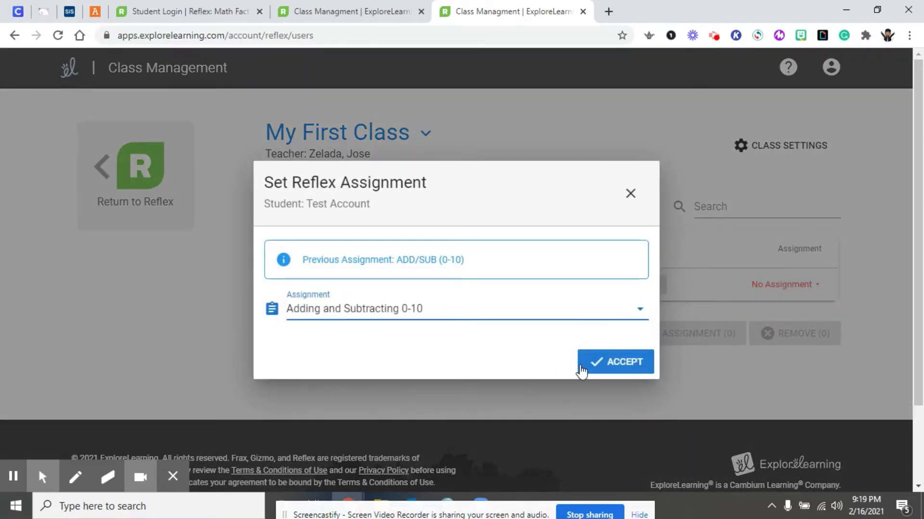
pyautogui.click(615, 367)
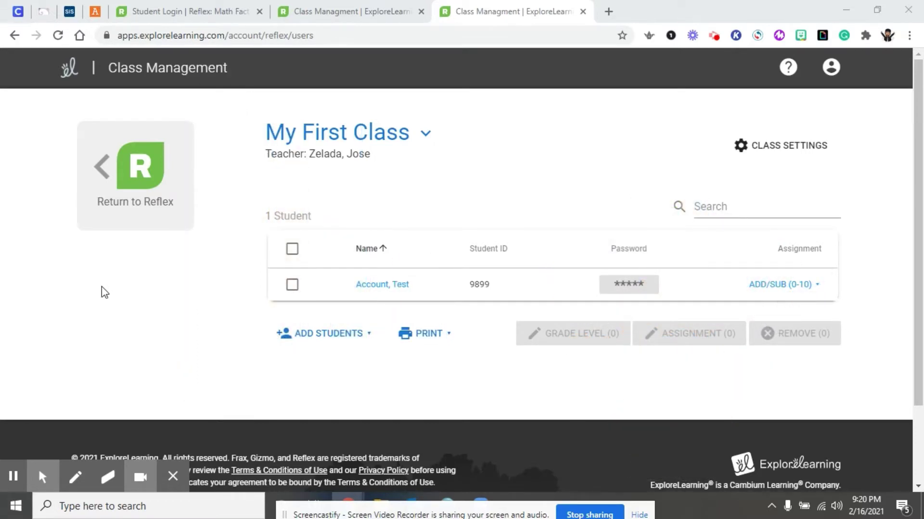
# - Return to the Reflex Dashboard showing My First Class's 0.0 fluency gain and 3.0 days usage
pyautogui.click(128, 195)
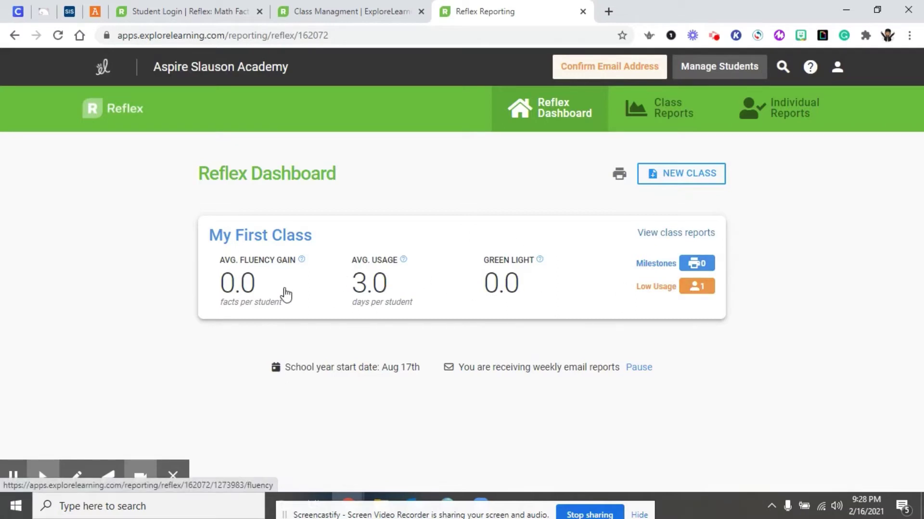
# - View the class Milestones and Group Status reports
pyautogui.click(596, 278)
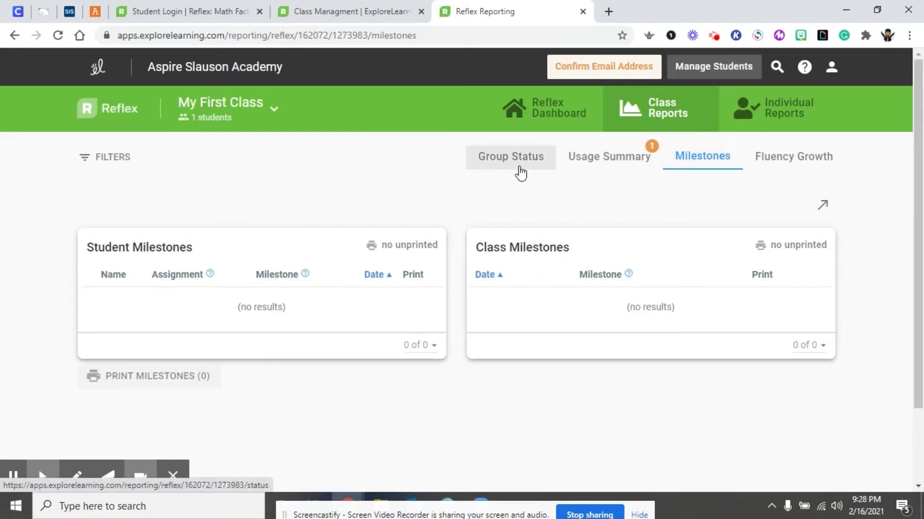
pyautogui.click(500, 162)
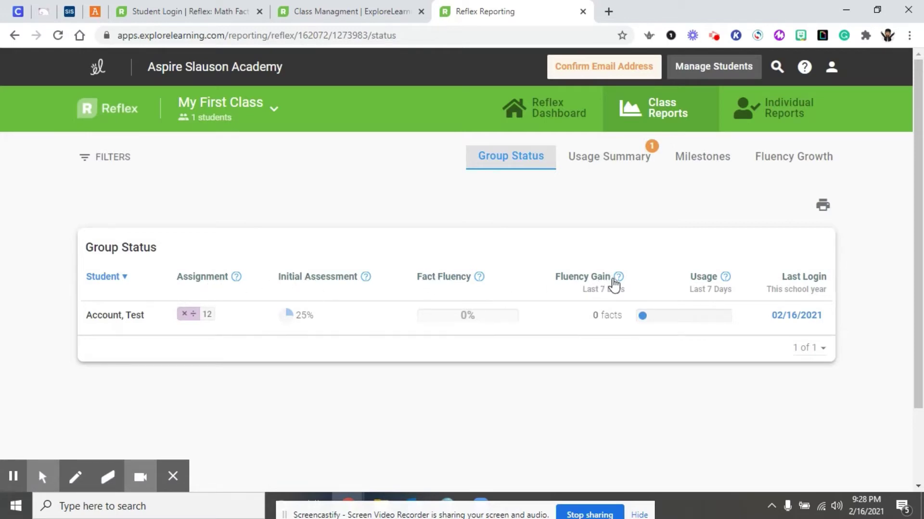
pyautogui.moveTo(781, 316)
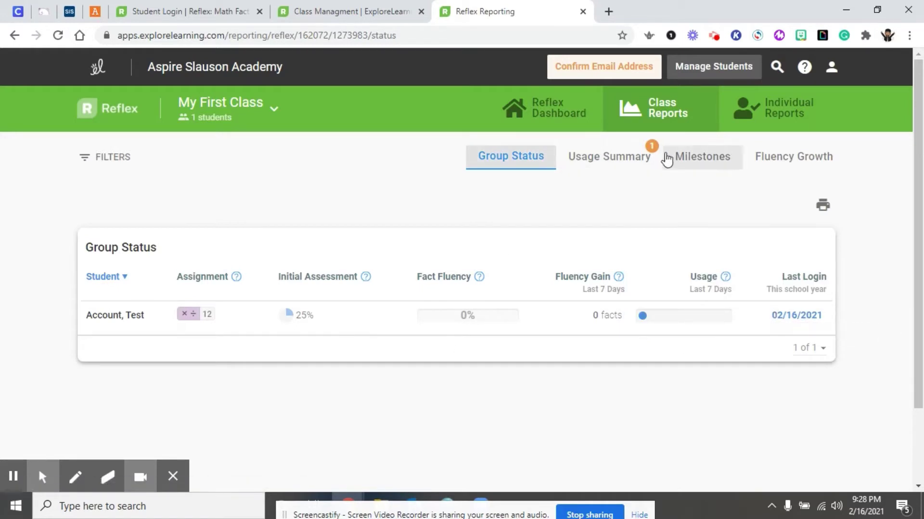
# - Show the class Usage Summary as a table, then the class Fluency Growth report
pyautogui.click(604, 161)
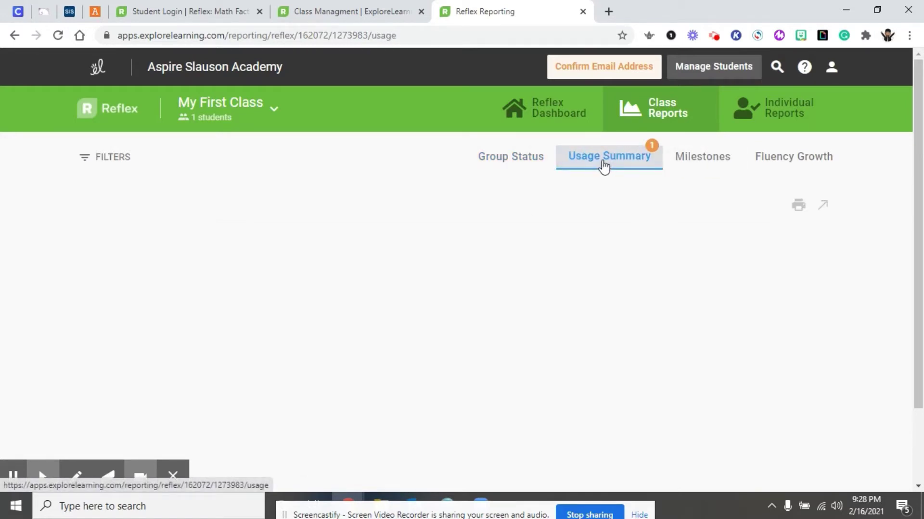
pyautogui.scroll(-5, 522, 363)
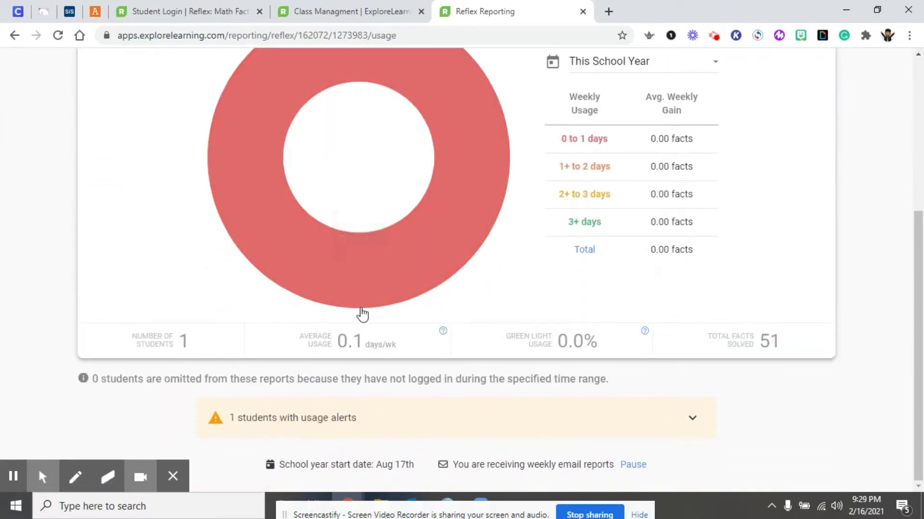
pyautogui.scroll(3, 373, 138)
pyautogui.scroll(3, 711, 154)
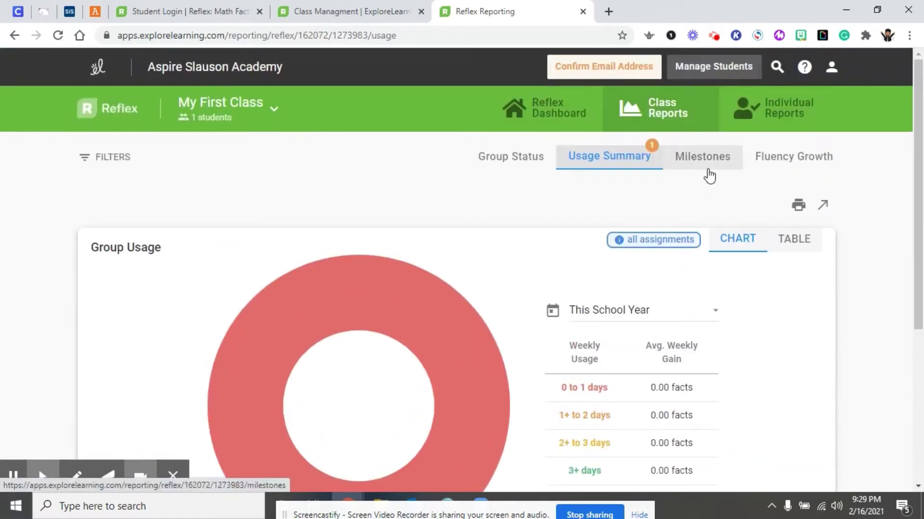
pyautogui.click(795, 242)
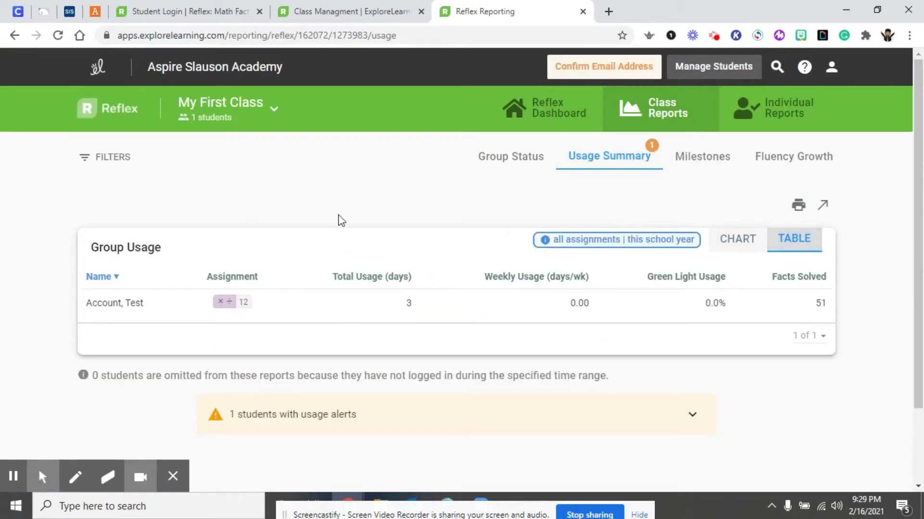
pyautogui.click(769, 155)
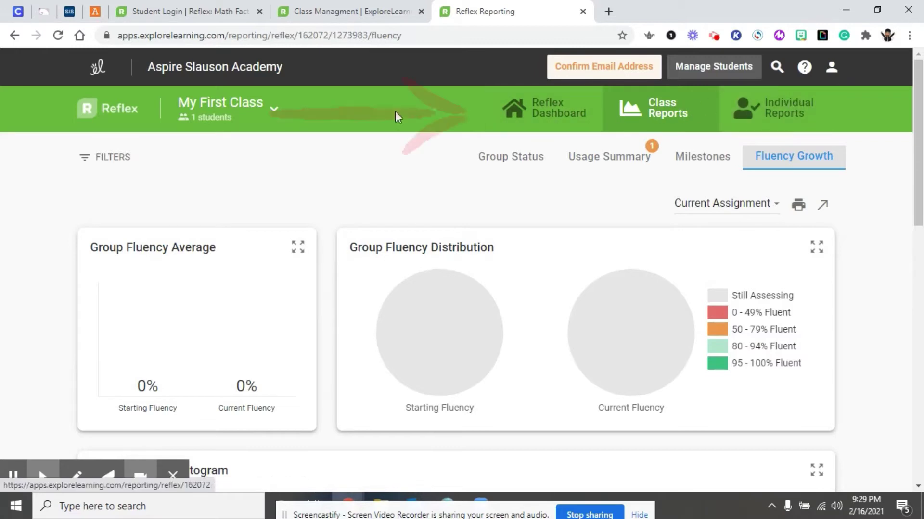
# - Open the student's Fact Detail pyramid and inspect the 5+5=10, 7+7=14 and 6+6=12 fact families
pyautogui.click(801, 107)
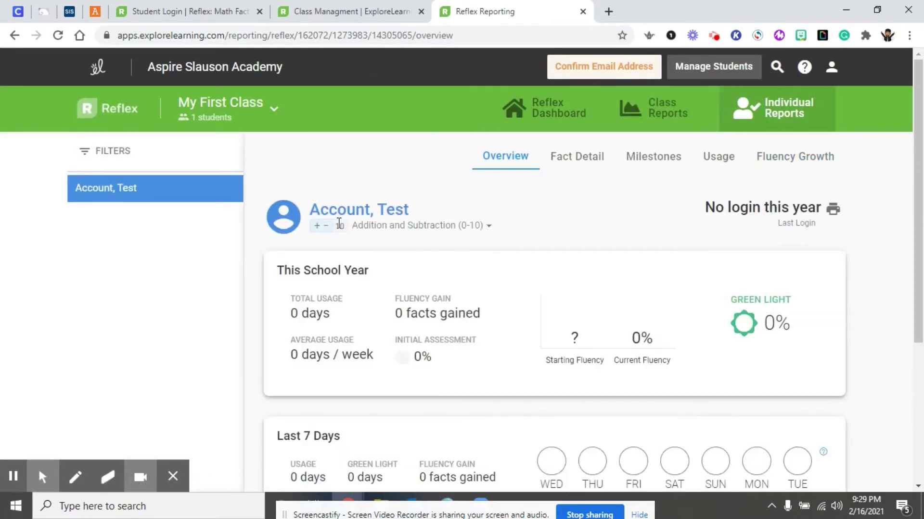
pyautogui.scroll(-5, 513, 313)
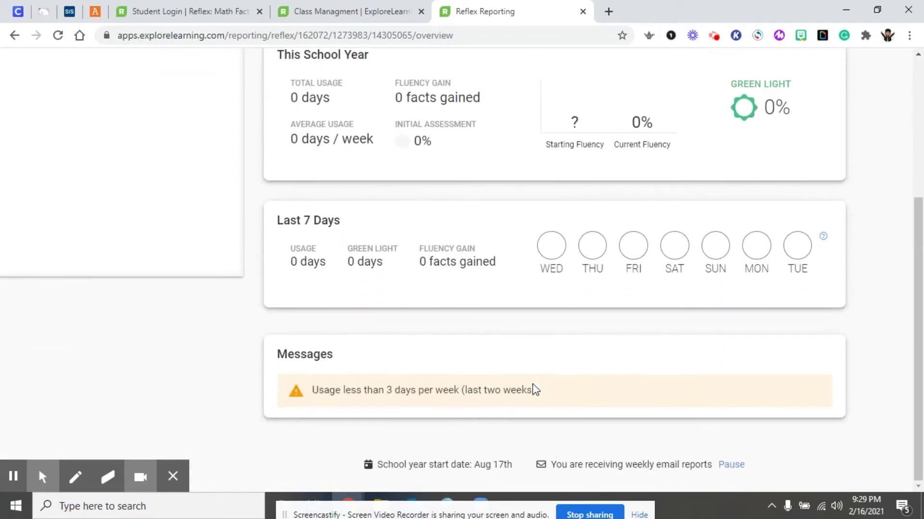
pyautogui.scroll(5, 544, 390)
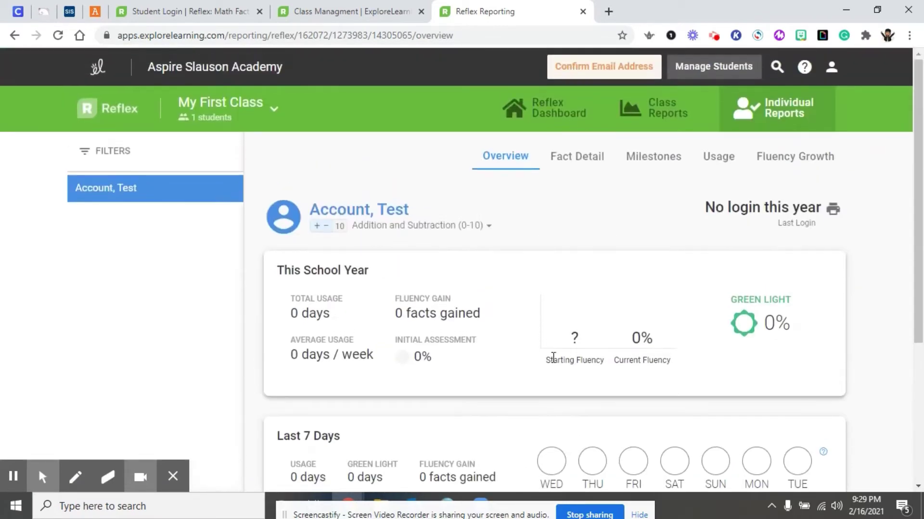
pyautogui.click(588, 166)
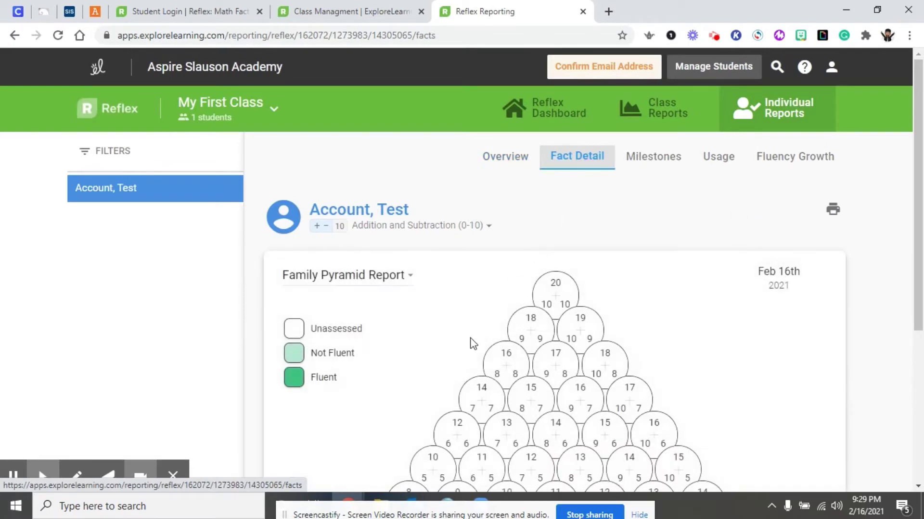
pyautogui.scroll(-1, 538, 336)
pyautogui.scroll(-4, 539, 335)
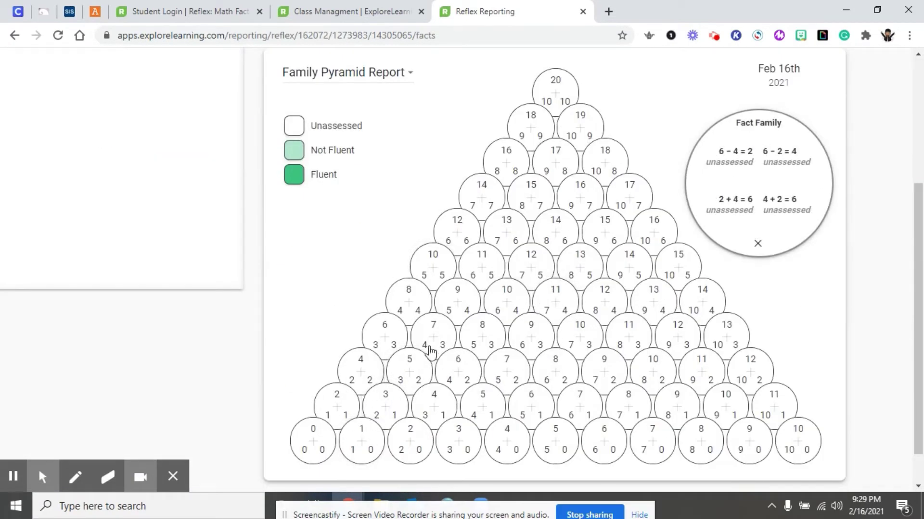
pyautogui.click(429, 268)
pyautogui.click(482, 187)
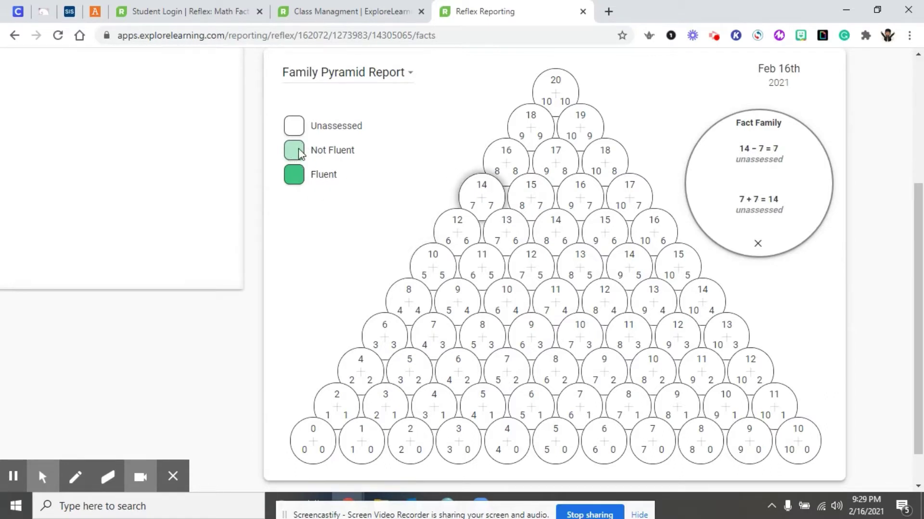
pyautogui.click(457, 231)
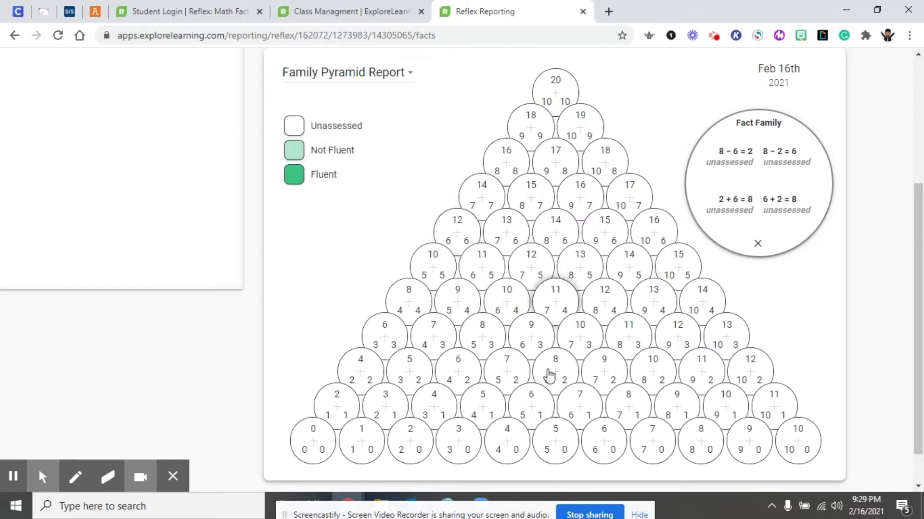
pyautogui.scroll(-2, 743, 408)
pyautogui.scroll(5, 750, 385)
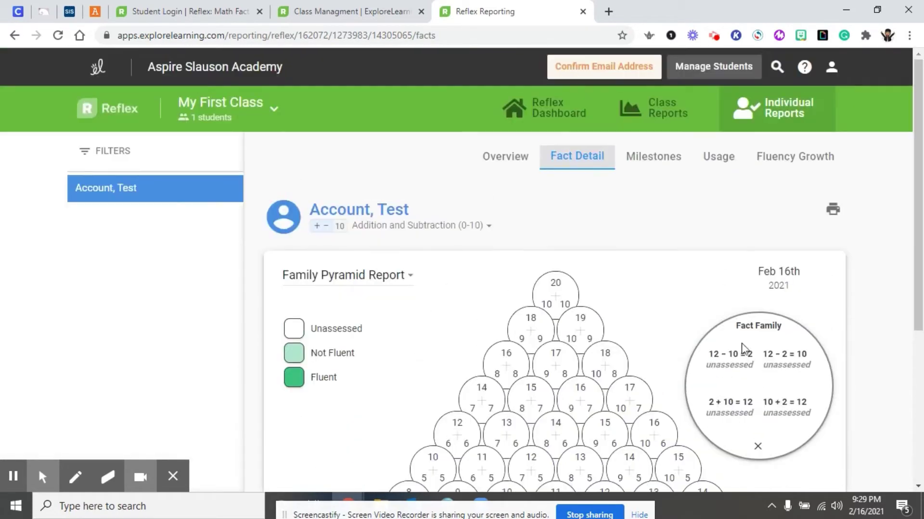
# - View the student's individual Milestones, Usage and Fluency Growth reports
pyautogui.click(662, 164)
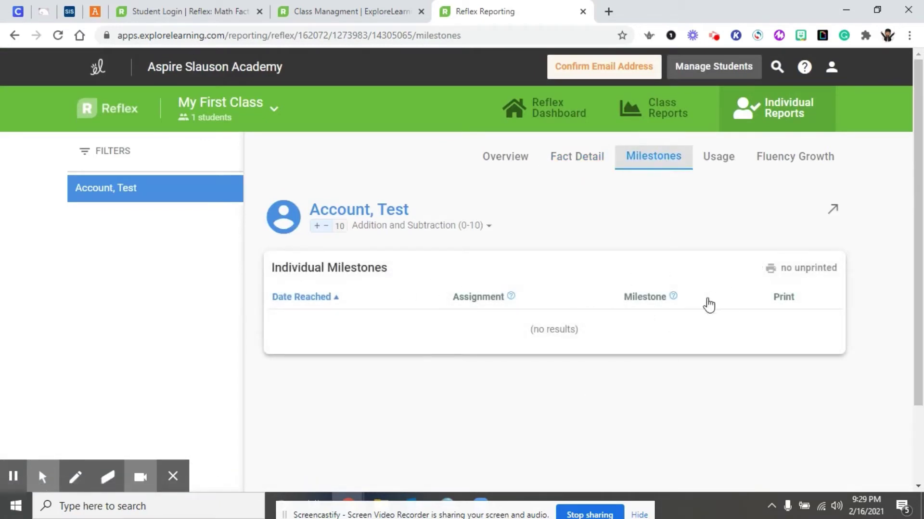
pyautogui.click(719, 157)
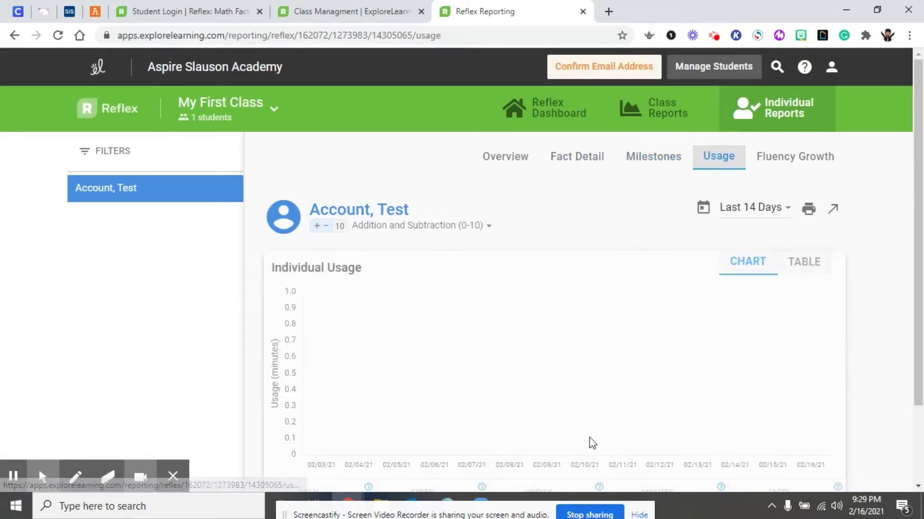
pyautogui.click(818, 155)
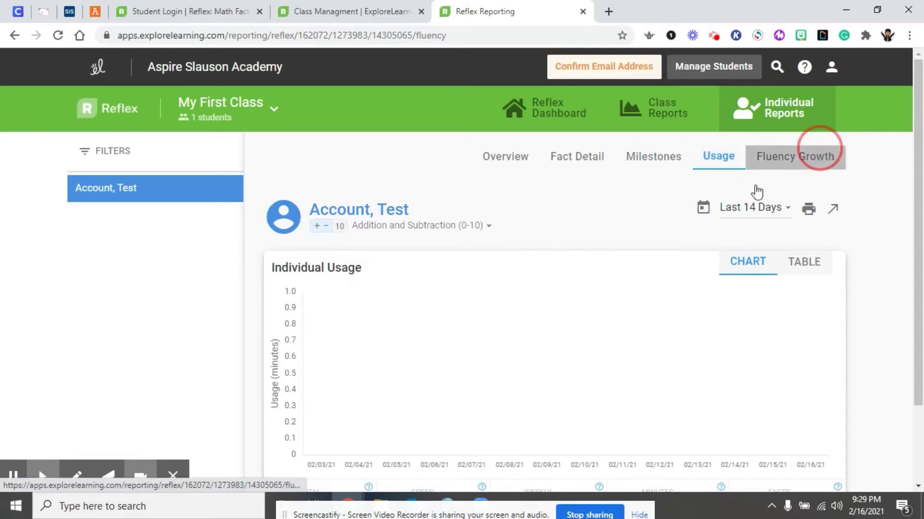
pyautogui.scroll(-4, 568, 364)
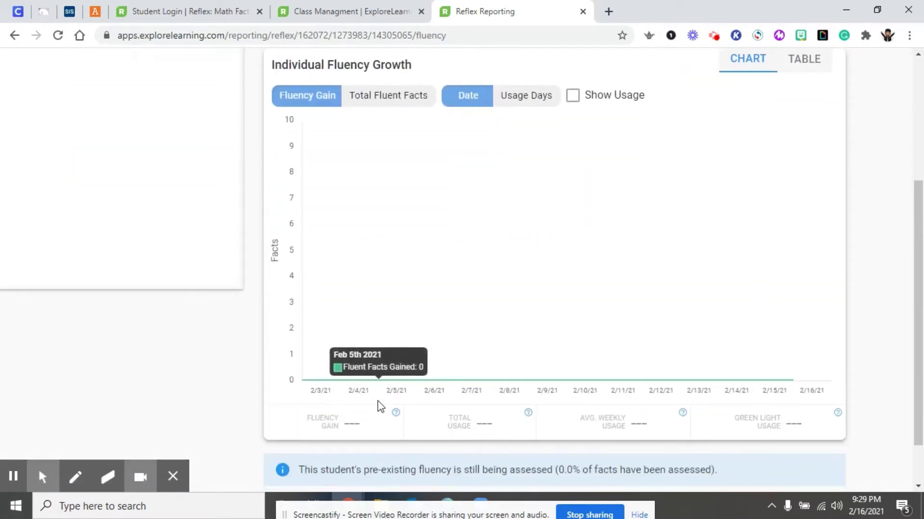
pyautogui.scroll(-1, 385, 410)
pyautogui.scroll(5, 393, 413)
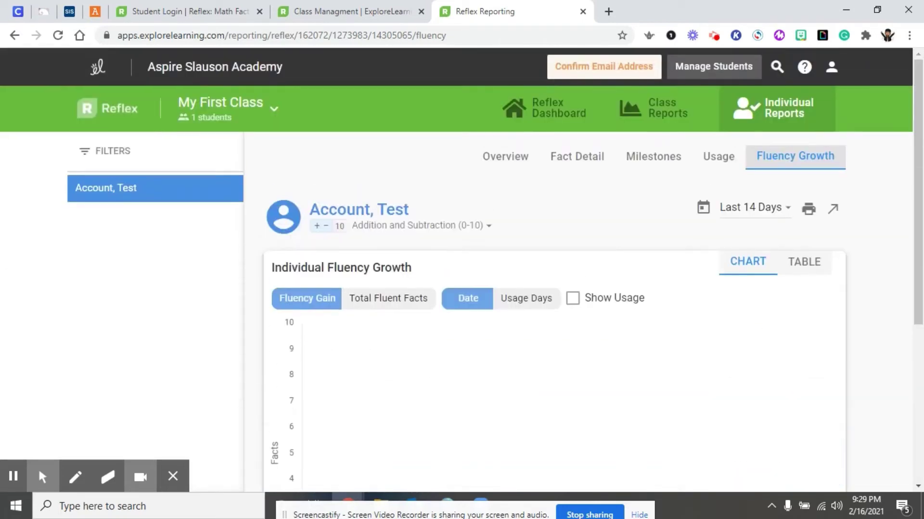
pyautogui.scroll(-3, 396, 365)
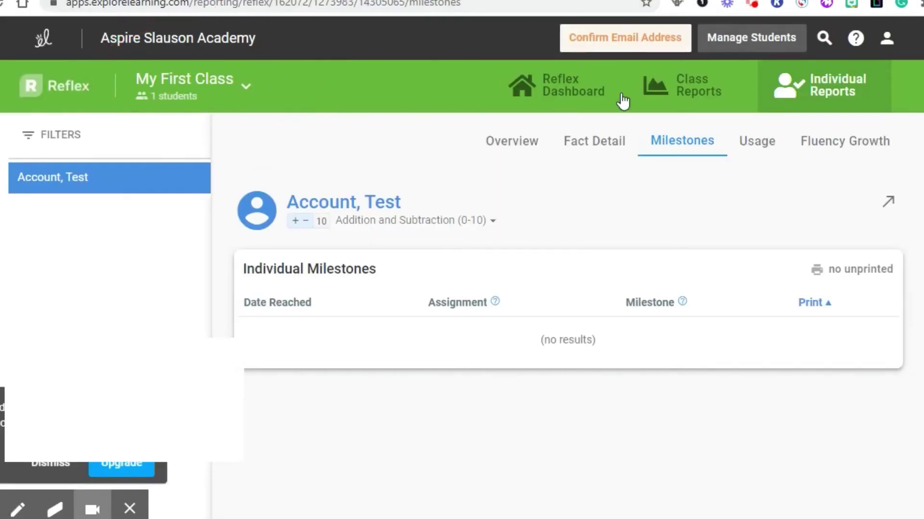
# - Review My First Class's settings: class name, Additional Teachers and Class Owner options
pyautogui.click(750, 41)
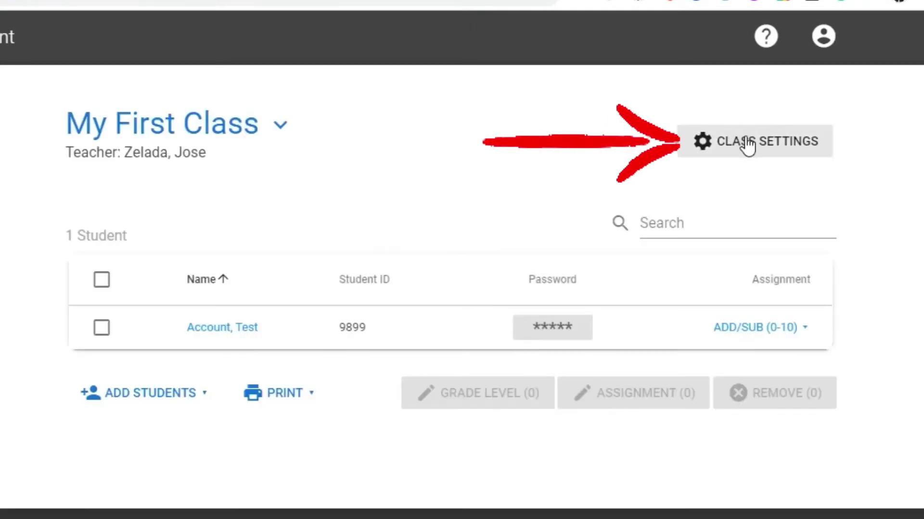
pyautogui.click(746, 143)
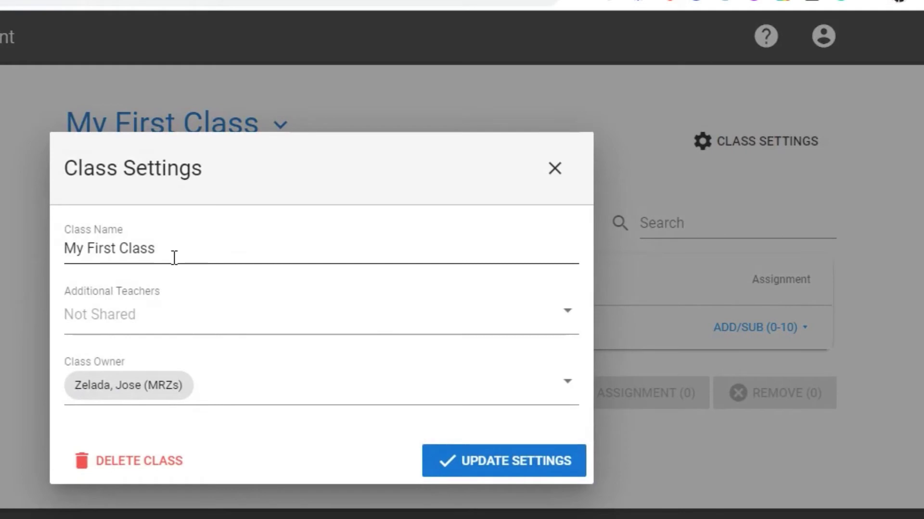
pyautogui.click(155, 251)
pyautogui.click(118, 315)
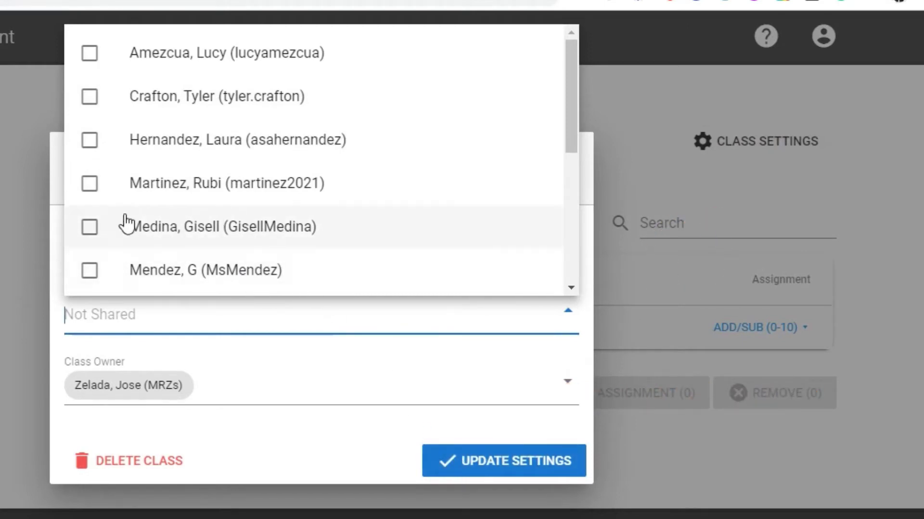
pyautogui.click(207, 325)
pyautogui.click(223, 378)
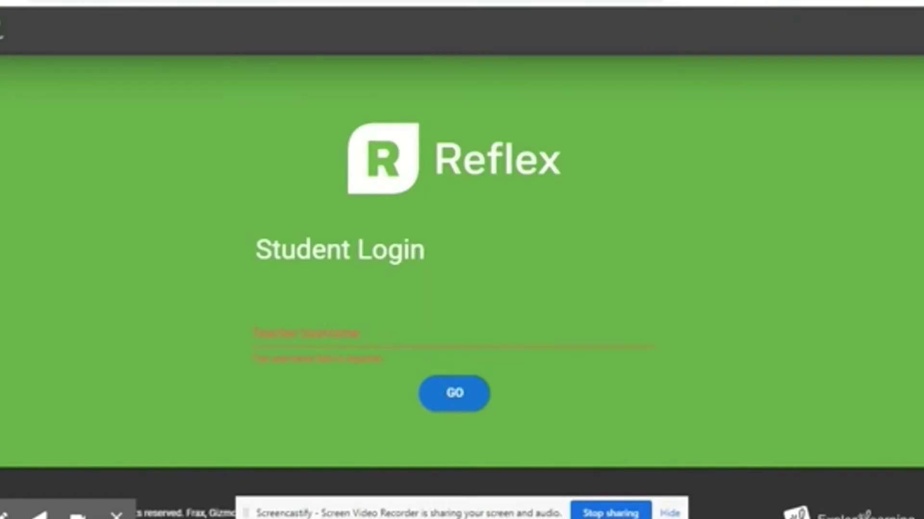
# - Enter the teacher username, pick My First Class and the test student, and log in with the password
pyautogui.click(323, 331)
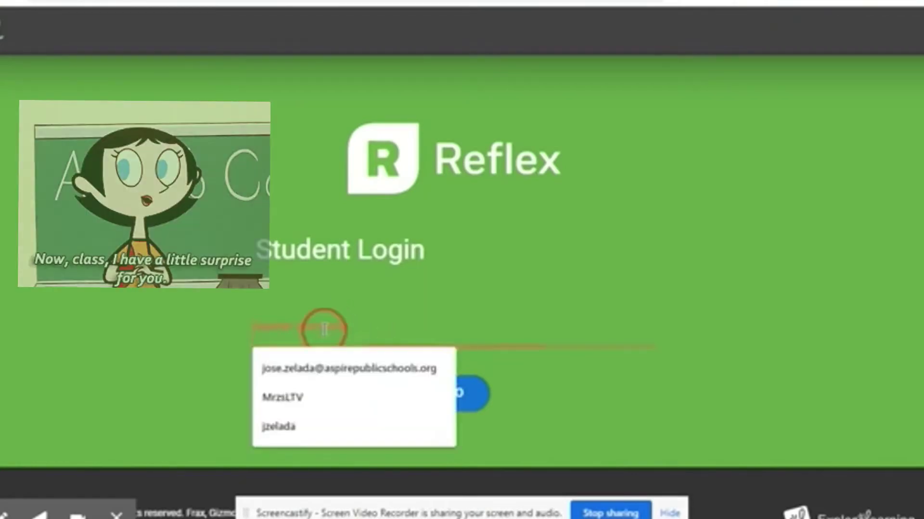
pyautogui.click(315, 398)
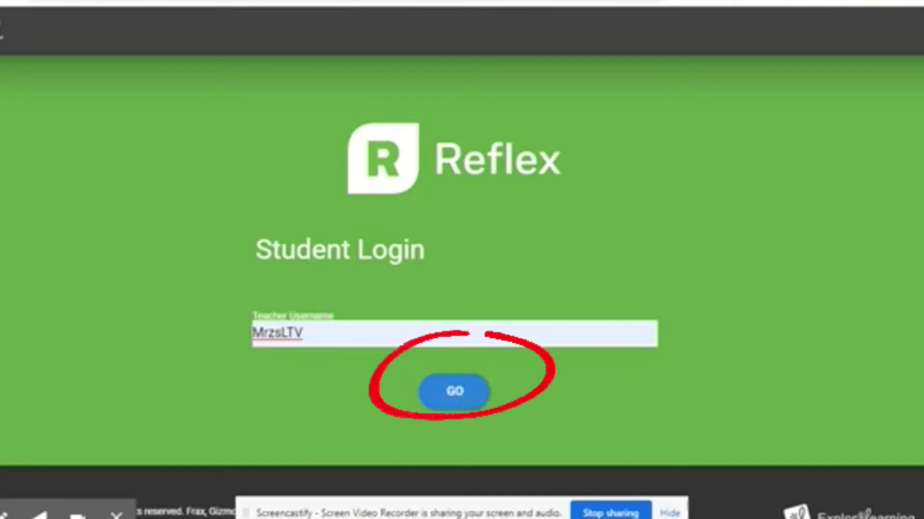
pyautogui.click(459, 397)
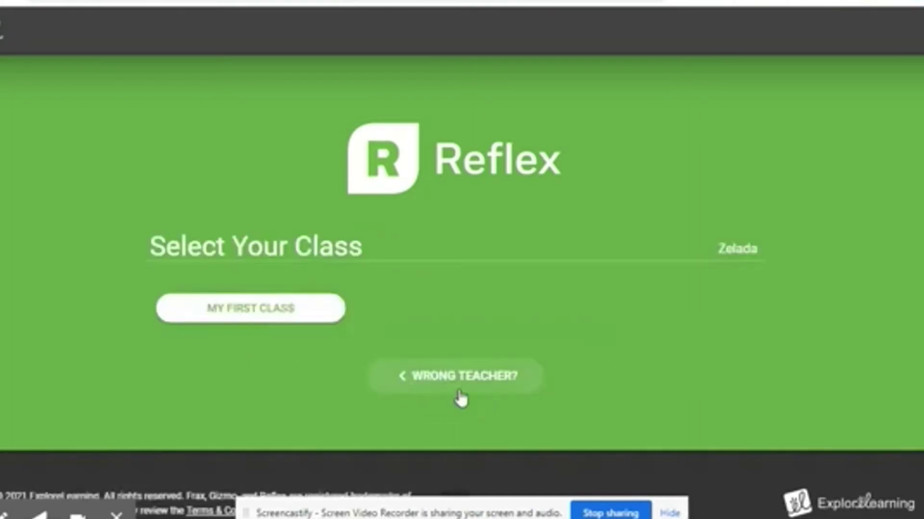
pyautogui.click(230, 312)
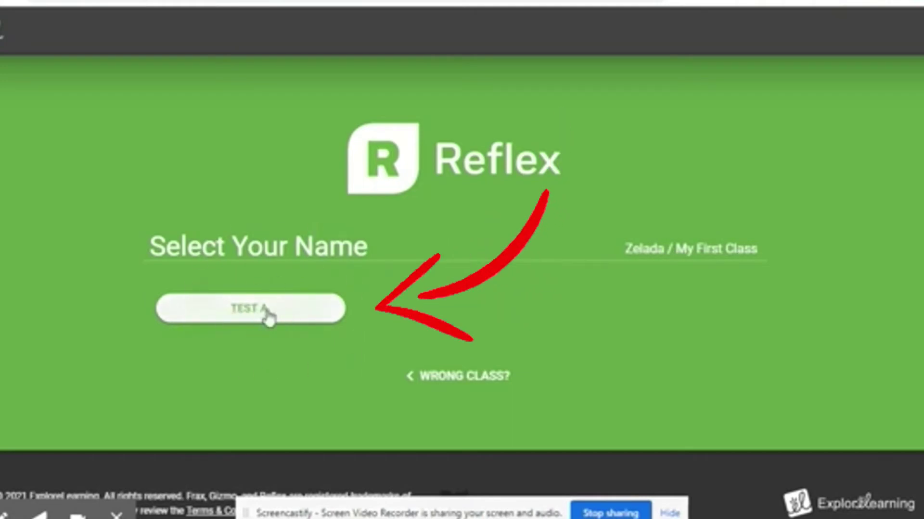
pyautogui.click(248, 319)
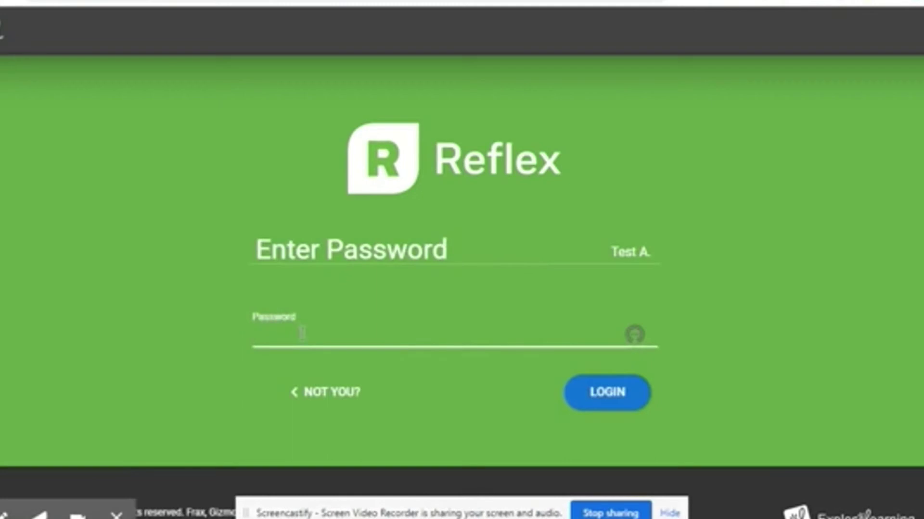
pyautogui.write('****')
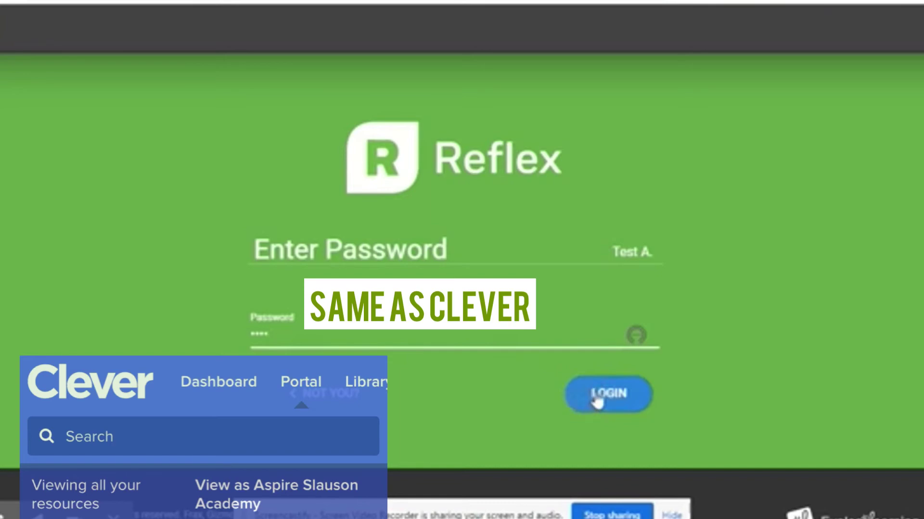
pyautogui.click(606, 402)
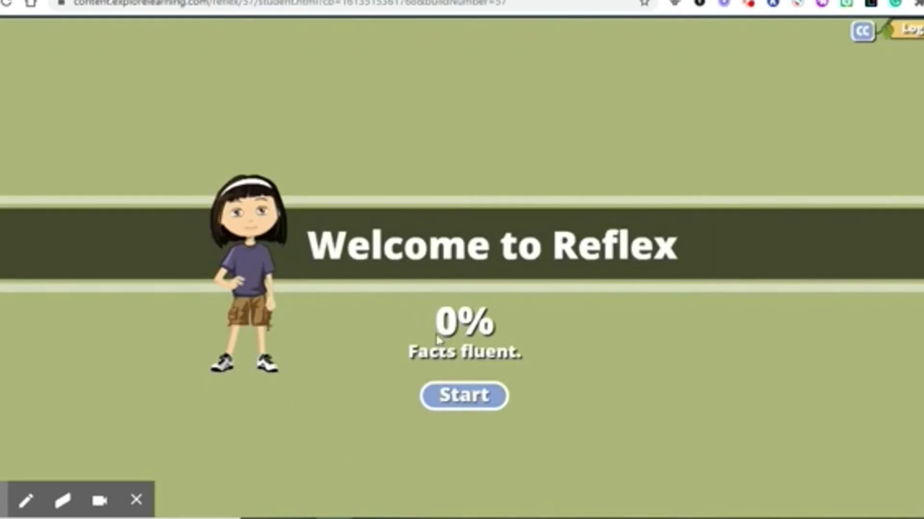
# - Build a taller boy avatar with black spiky hair, set the eyes, and accept it
pyautogui.click(465, 395)
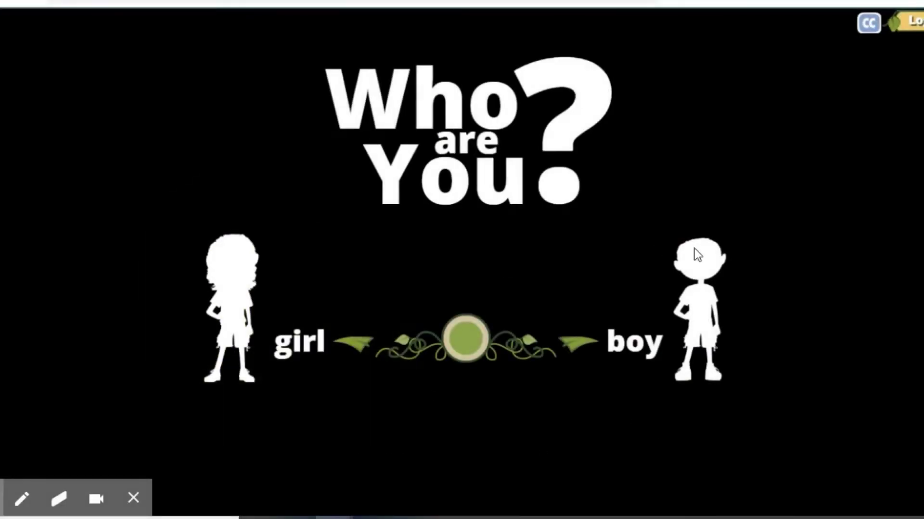
pyautogui.click(712, 296)
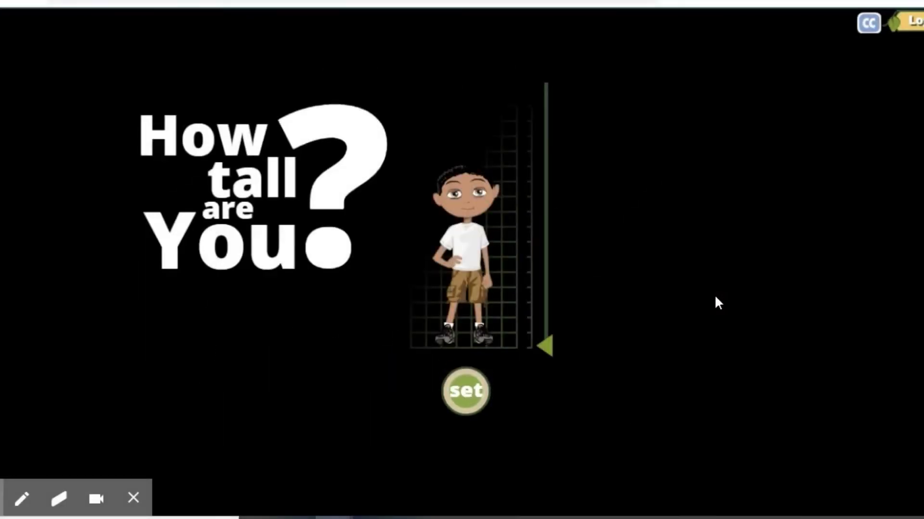
pyautogui.moveTo(531, 343); pyautogui.dragTo(567, 192)
pyautogui.click(465, 391)
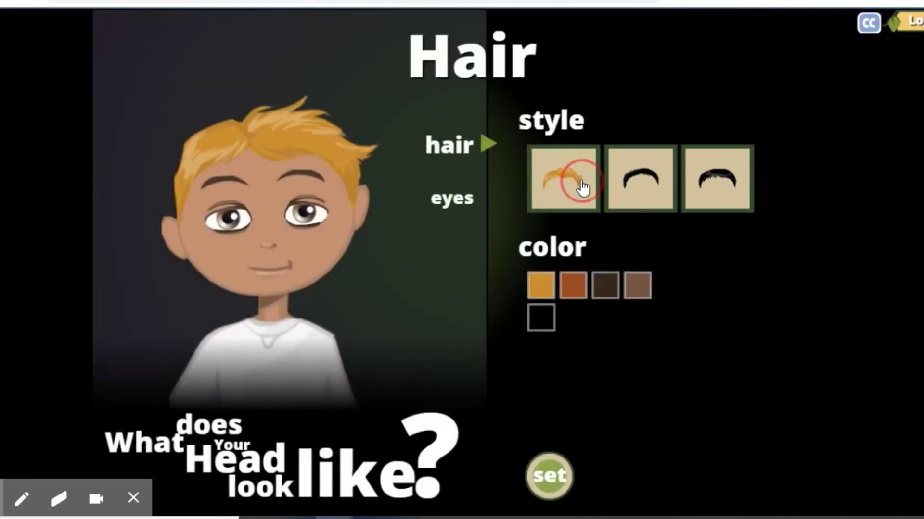
pyautogui.click(552, 323)
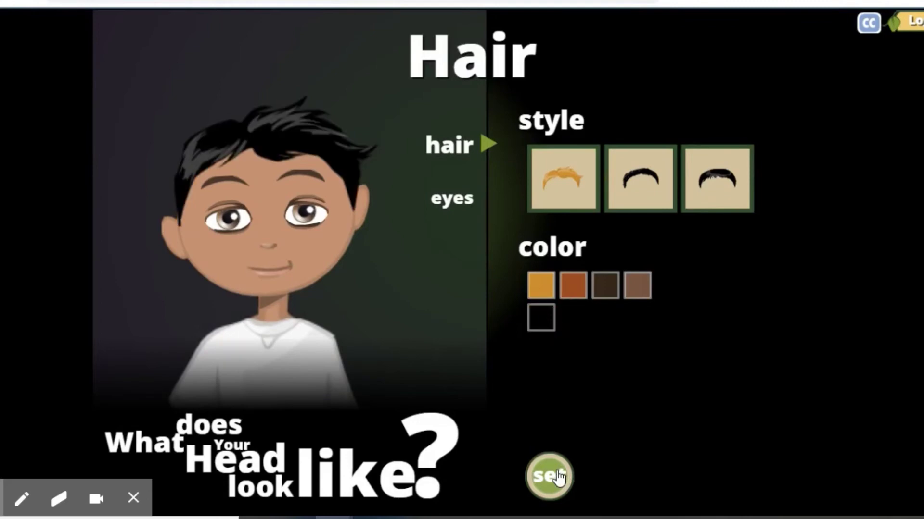
pyautogui.click(447, 205)
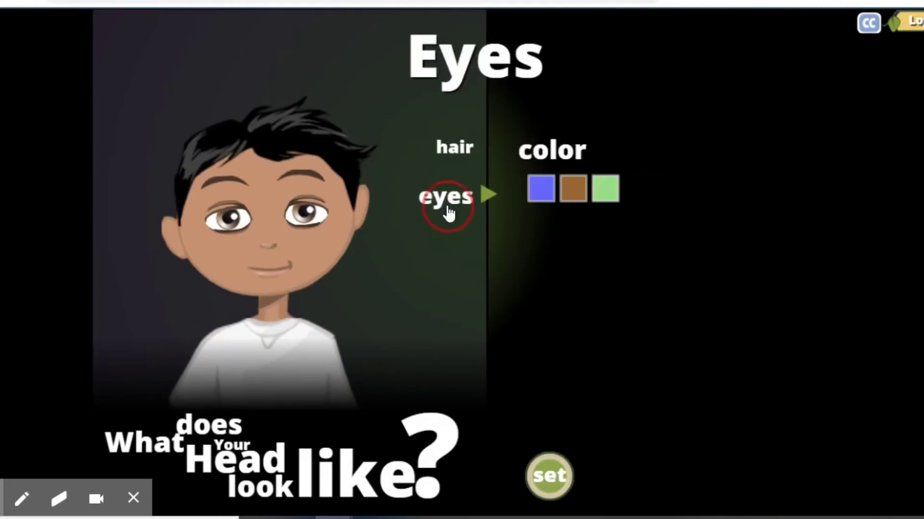
pyautogui.click(549, 477)
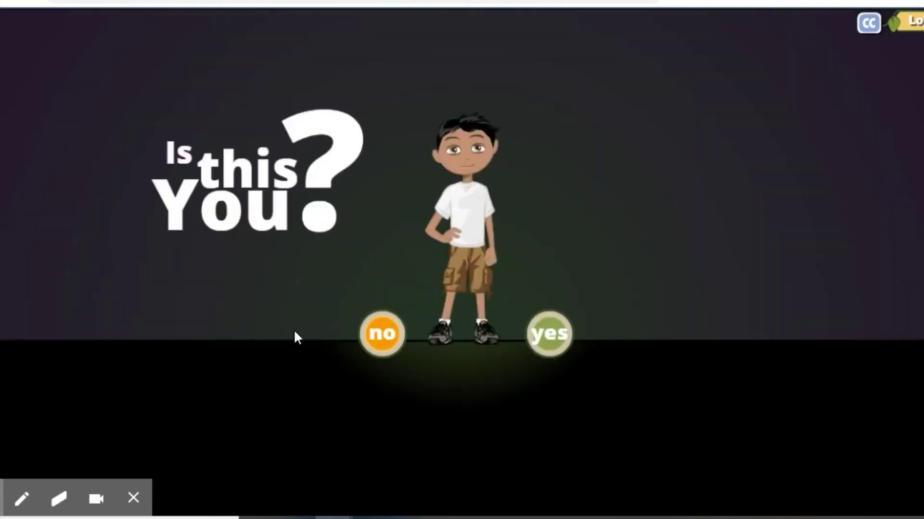
pyautogui.click(550, 337)
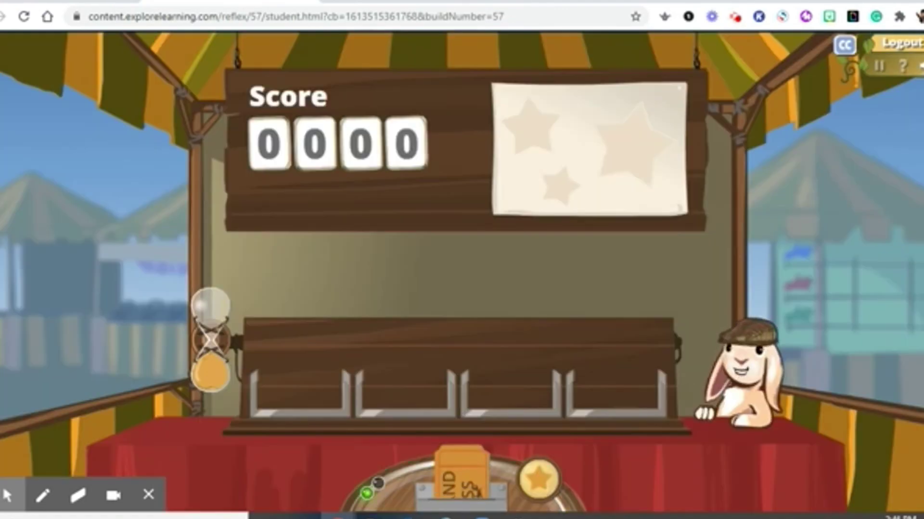
# - Answer the Match fact cards, including 0 ÷ 6 and 11 × 7, to finish the round
pyautogui.press('0')
pyautogui.press('0')
pyautogui.press('0')
pyautogui.press('0')
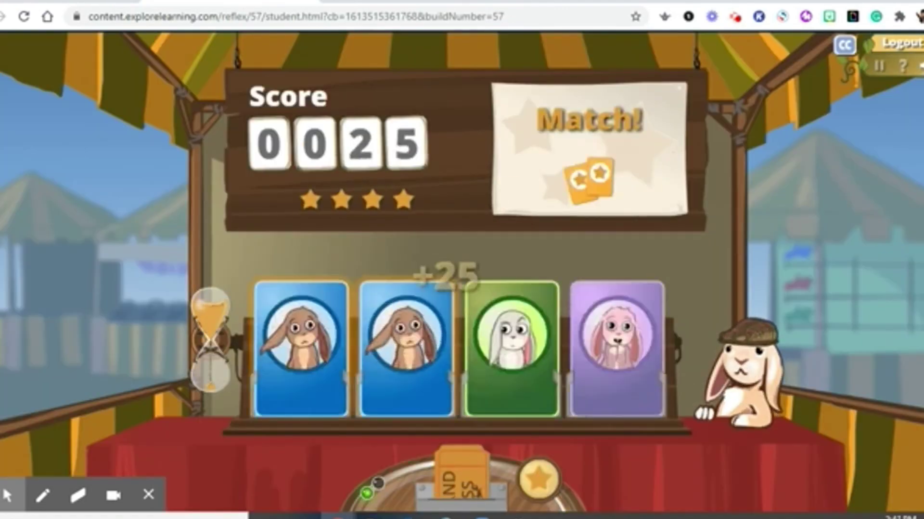
pyautogui.press('0')
pyautogui.press('0')
pyautogui.press('0')
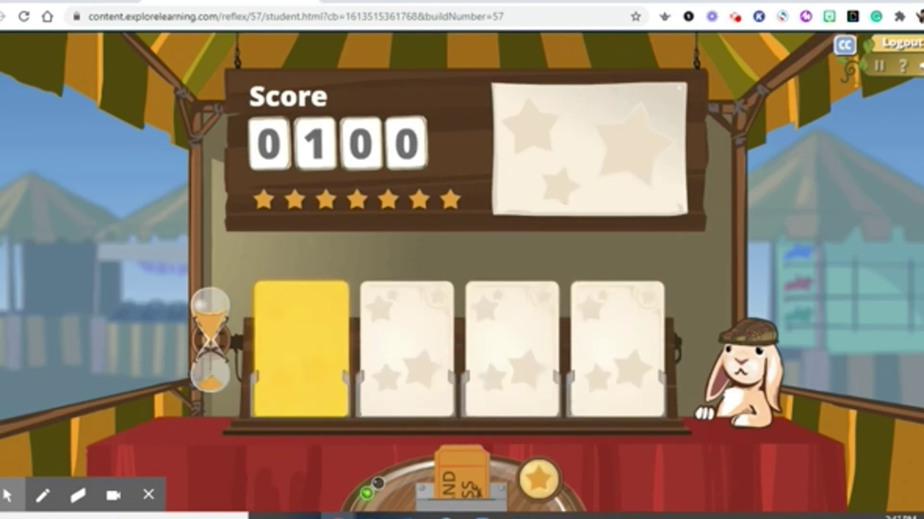
pyautogui.press('1')
pyautogui.press('7')
pyautogui.press('7')
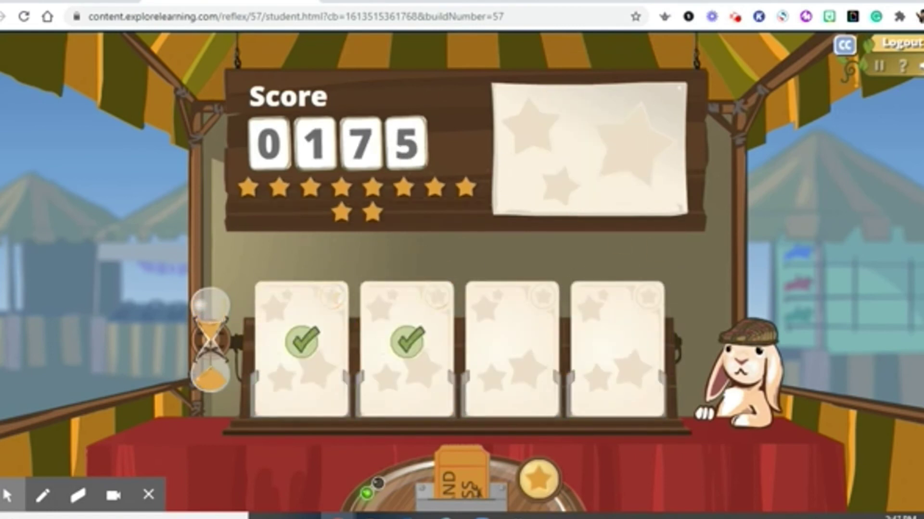
pyautogui.press('7')
pyautogui.press('7')
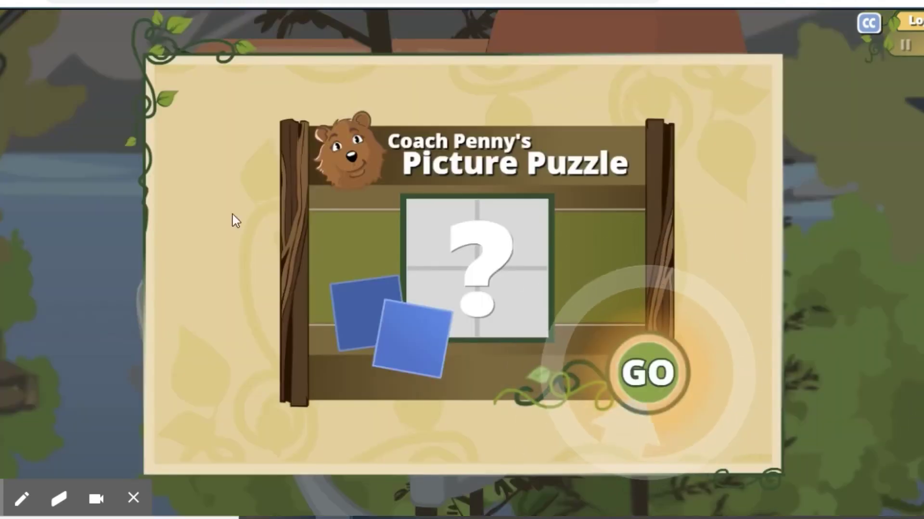
pyautogui.click(645, 373)
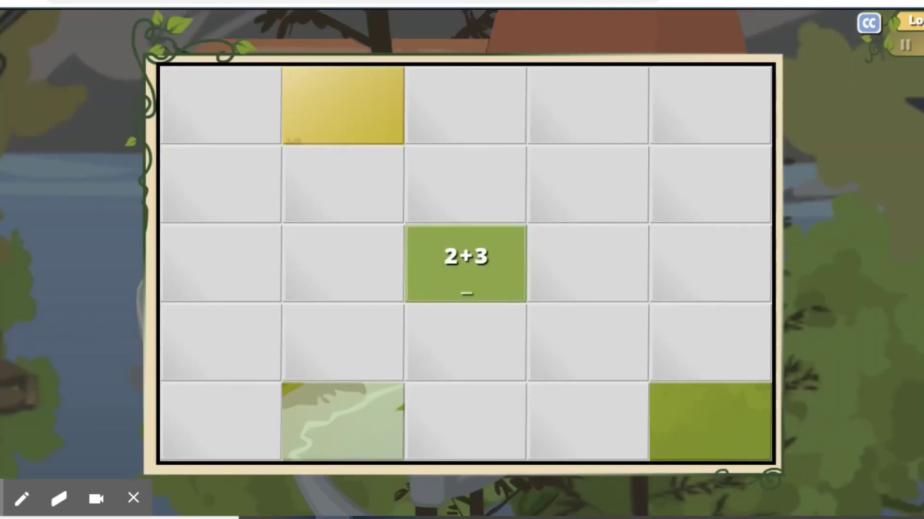
pyautogui.write('563')
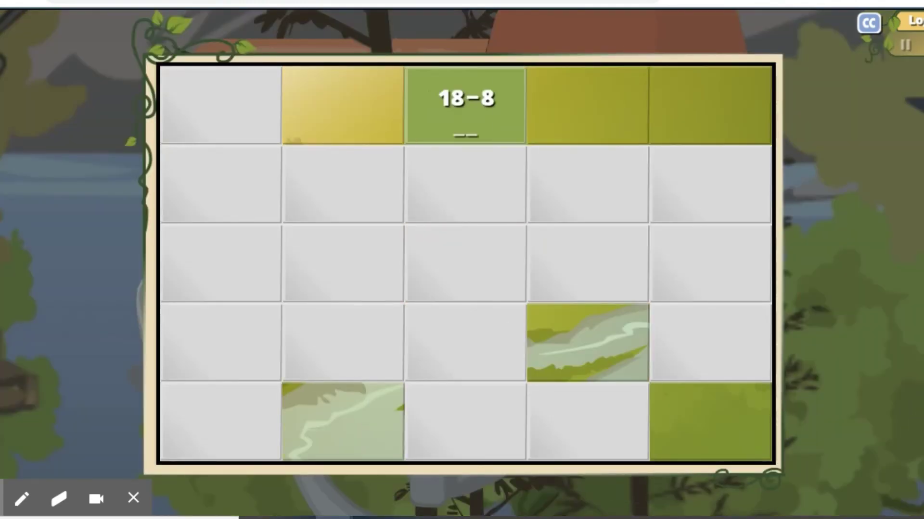
pyautogui.write('10377')
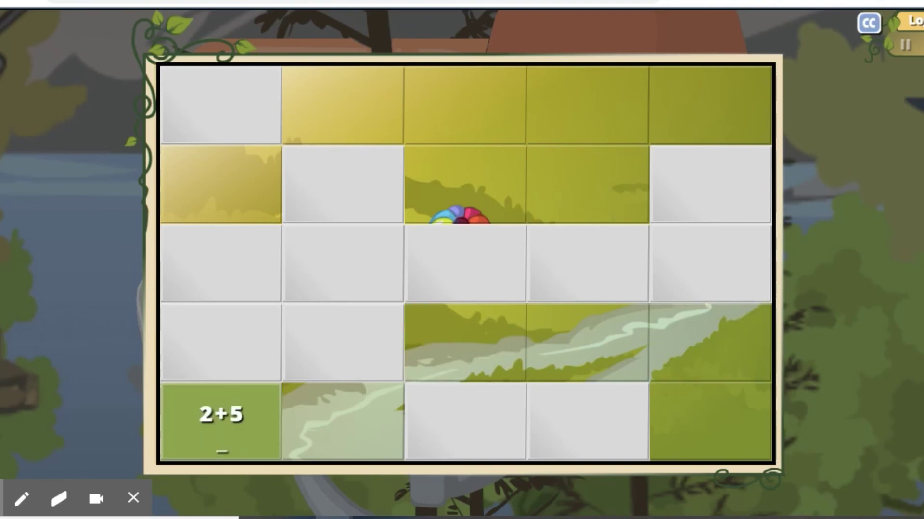
pyautogui.write('78')
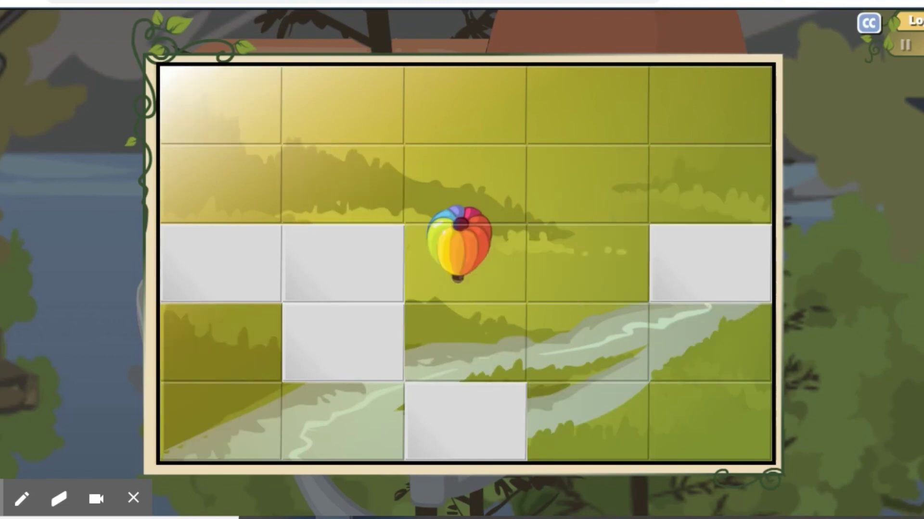
pyautogui.write('8')
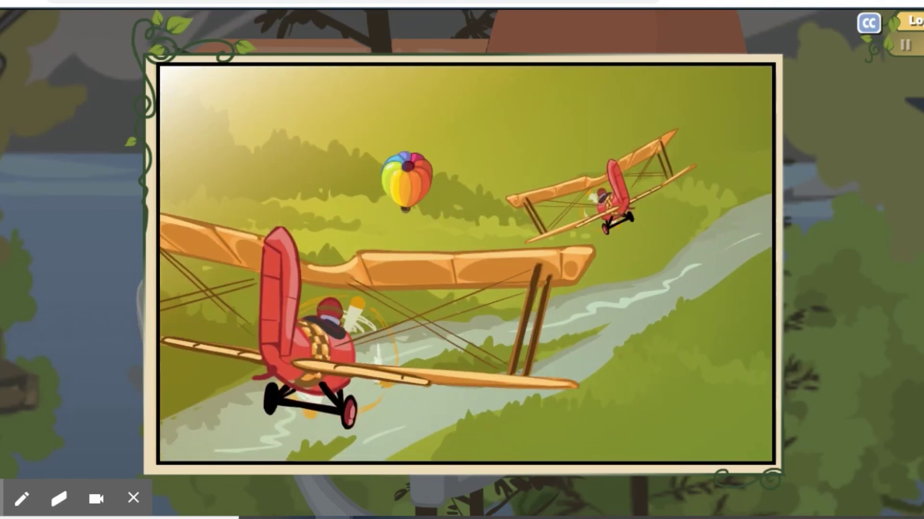